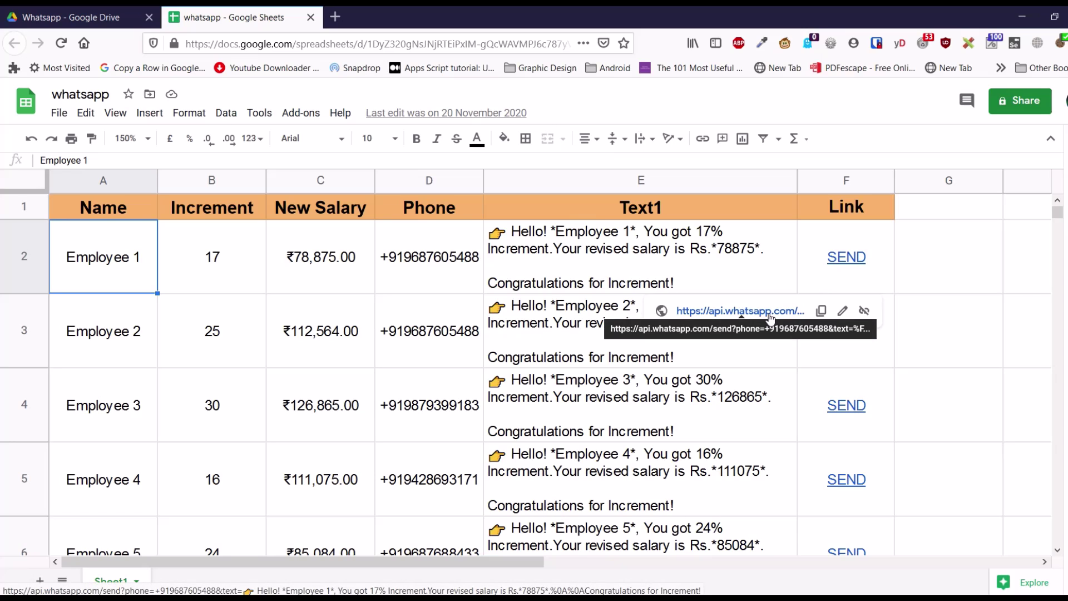
# Follow Employee 1's SEND link and allow the redirect to WhatsApp's share page
pyautogui.click(740, 311)
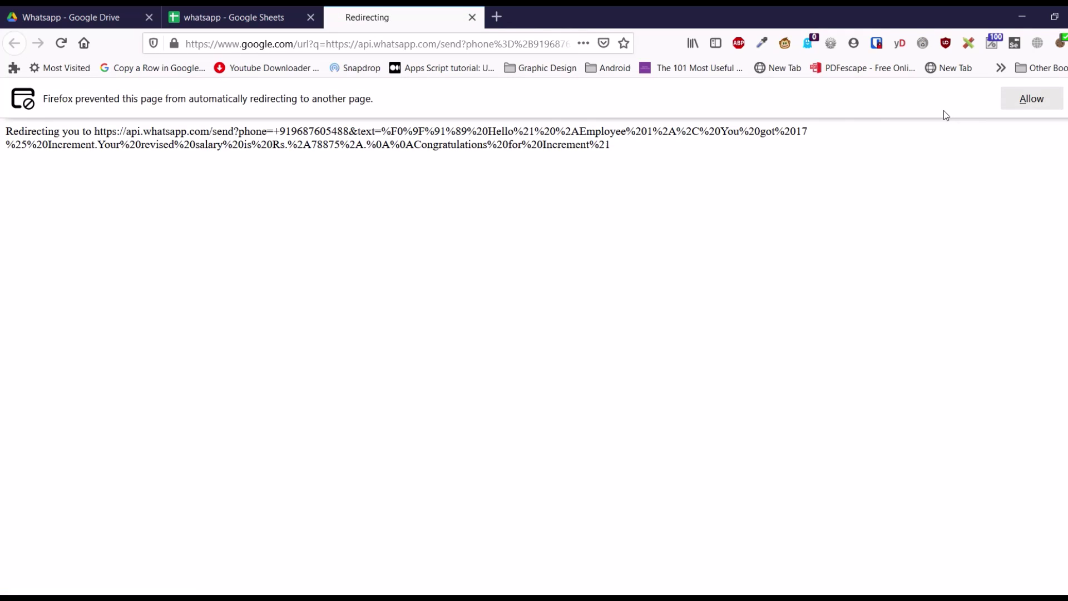
pyautogui.click(1025, 99)
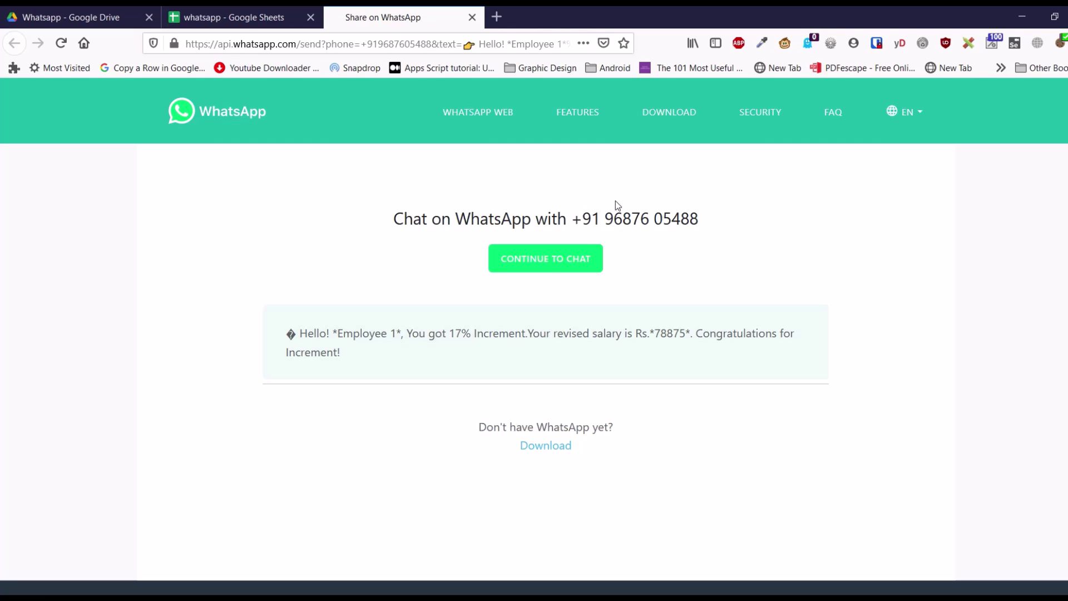
# Continue to Employee 1's chat and send the prefilled 17% increment, Rs.78875 salary message
pyautogui.click(553, 261)
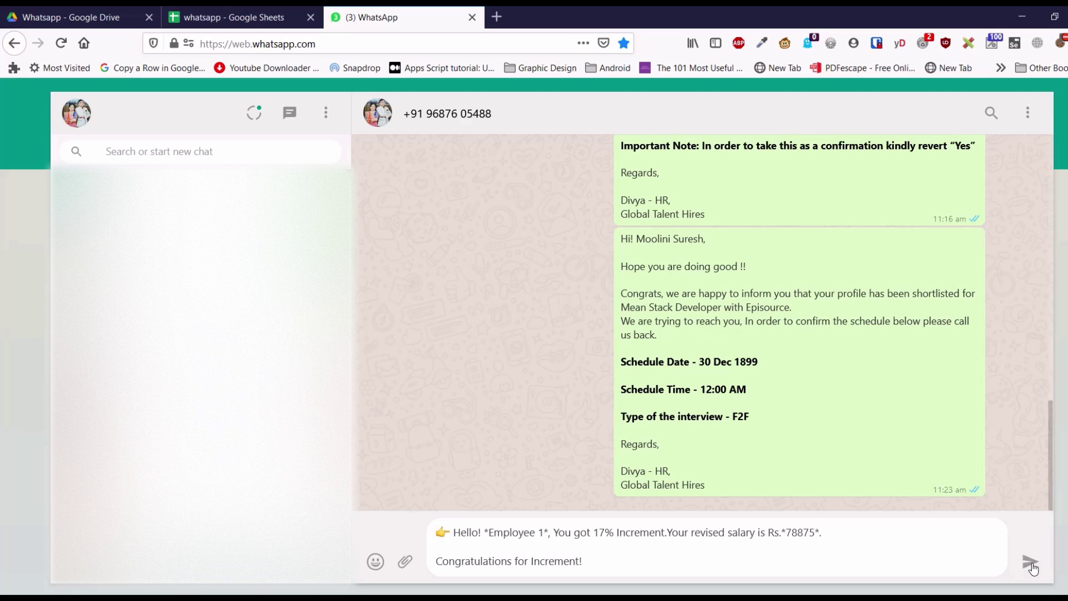
pyautogui.click(1032, 565)
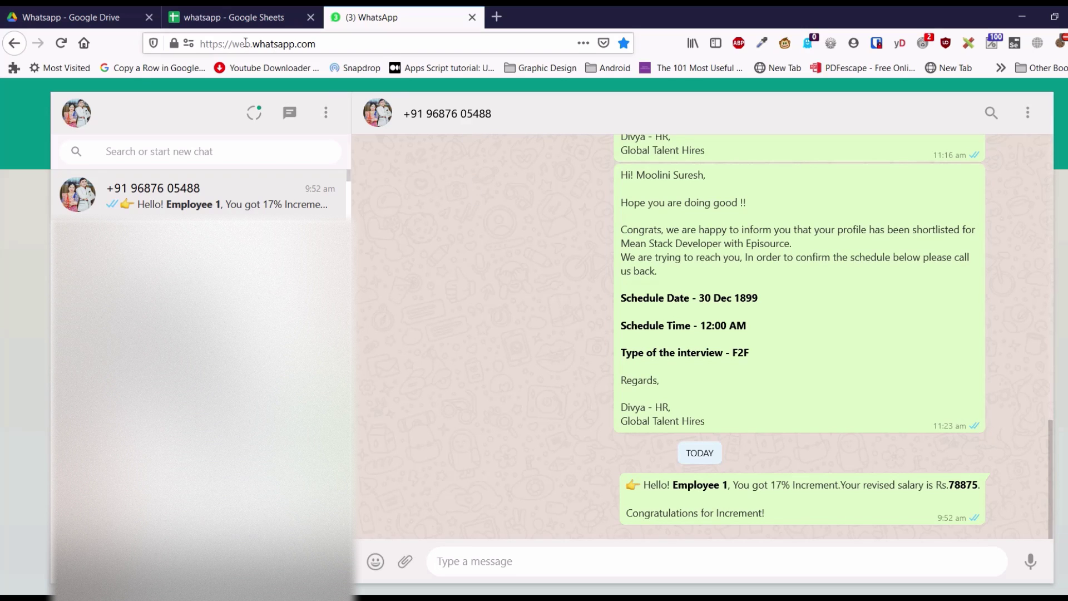
# Return to the employee spreadsheet and select cell D2 to reveal Employee 2's SEND link
pyautogui.click(234, 18)
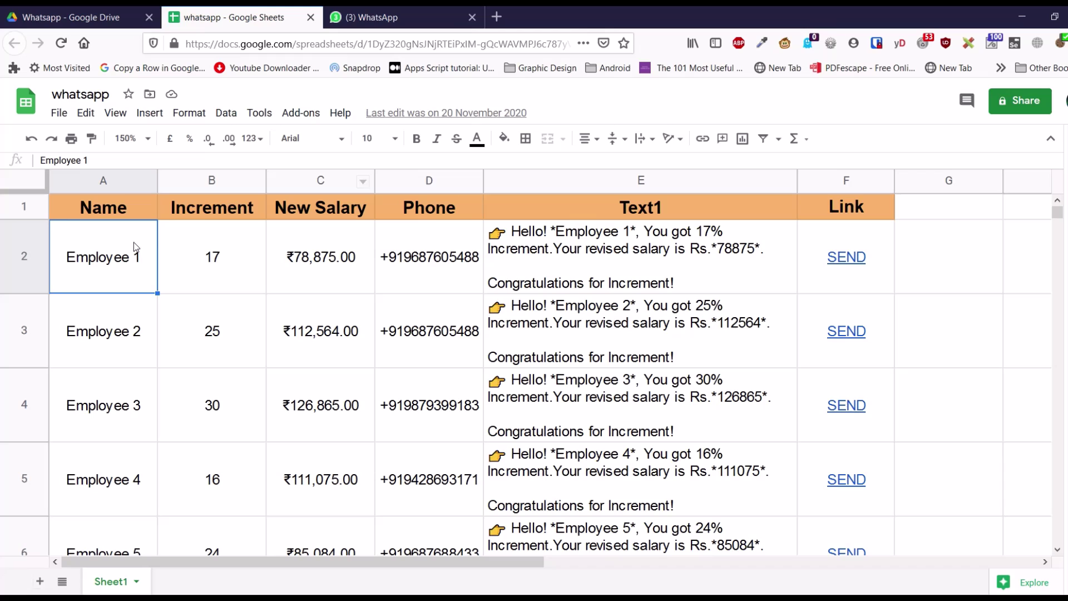
pyautogui.click(398, 257)
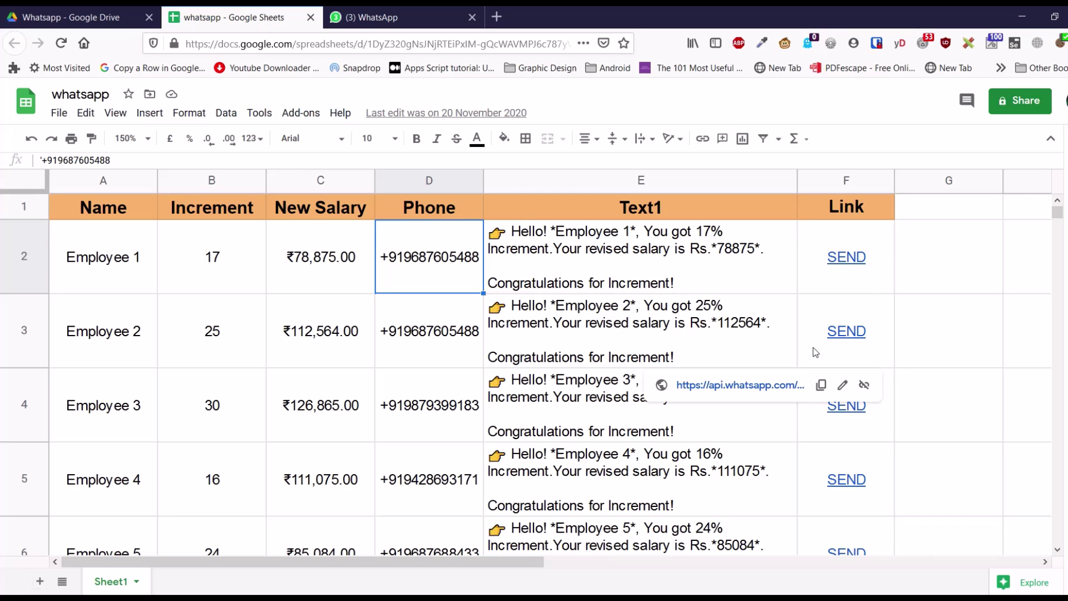
# Follow Employee 2's SEND link, allow the redirect and continue to the WhatsApp chat
pyautogui.moveTo(847, 331)
pyautogui.click(761, 387)
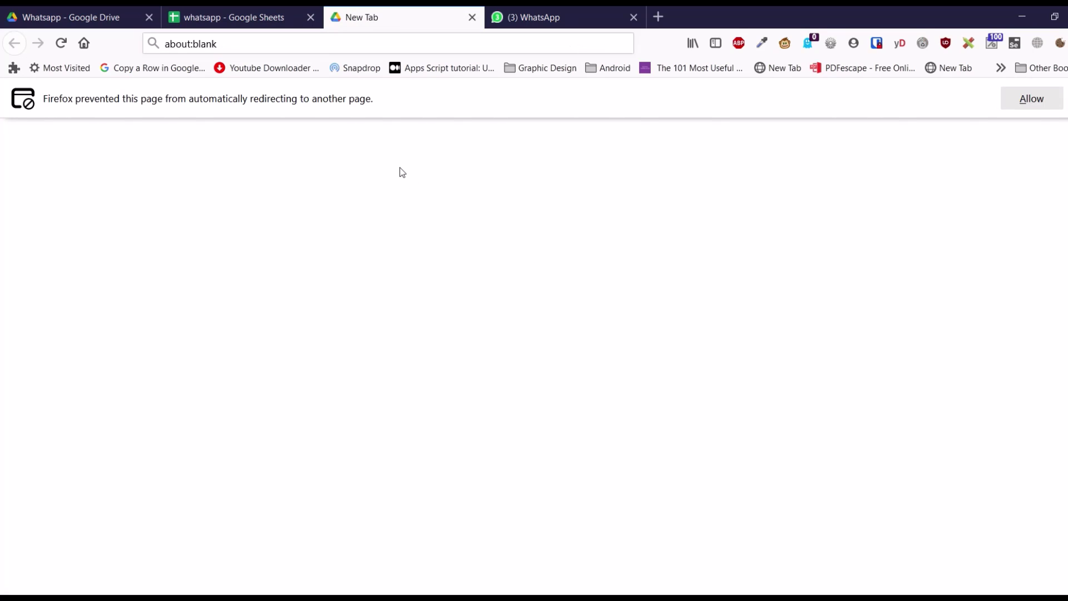
pyautogui.click(1030, 100)
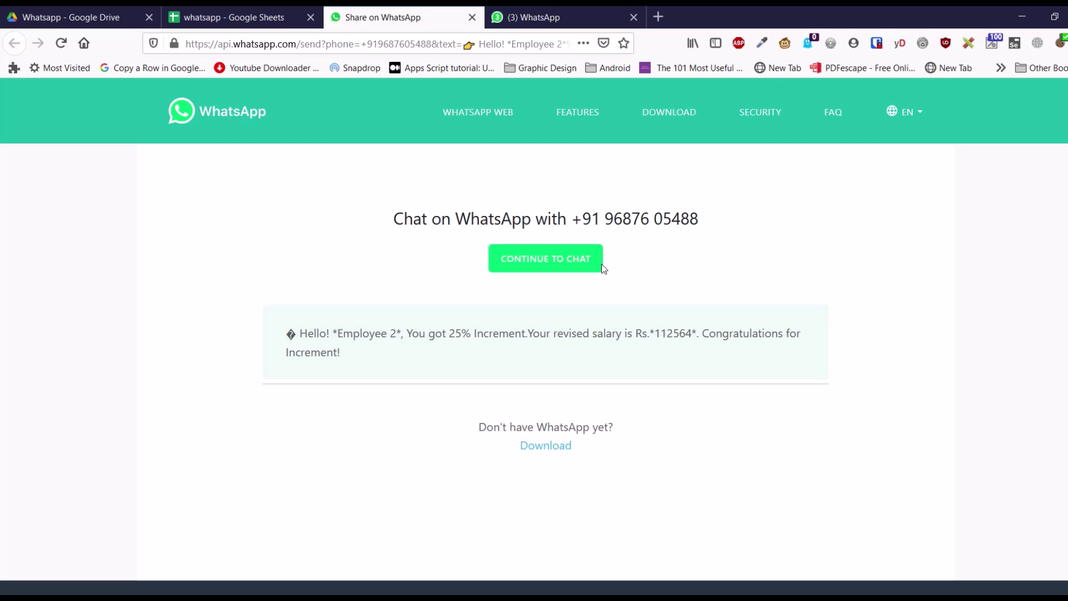
pyautogui.click(560, 260)
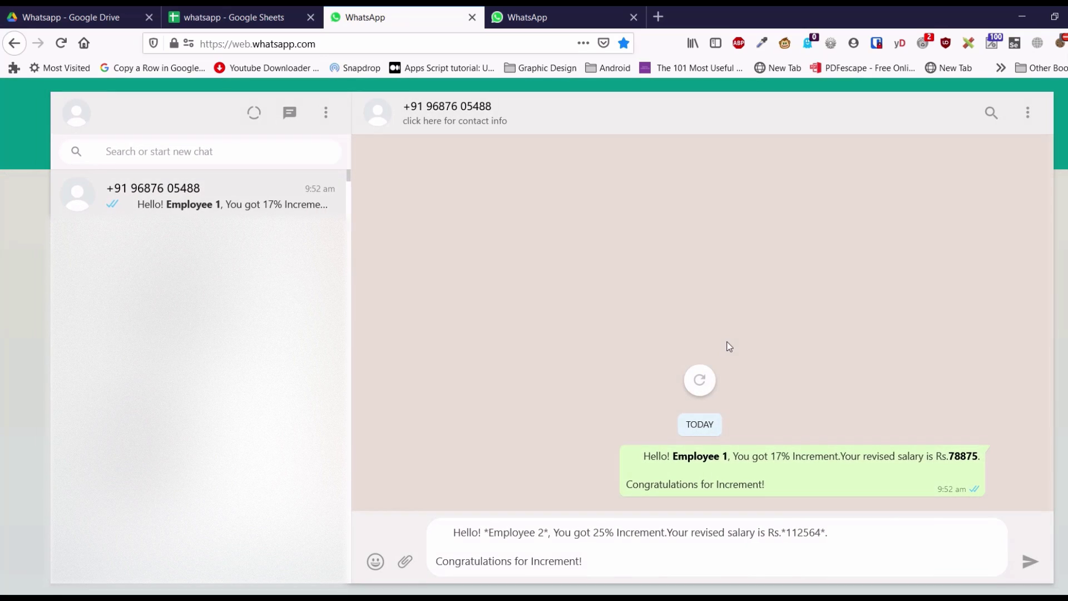
# Send Employee 2's 25% increment, Rs.112564 salary message and return to the employee sheet
pyautogui.click(1030, 564)
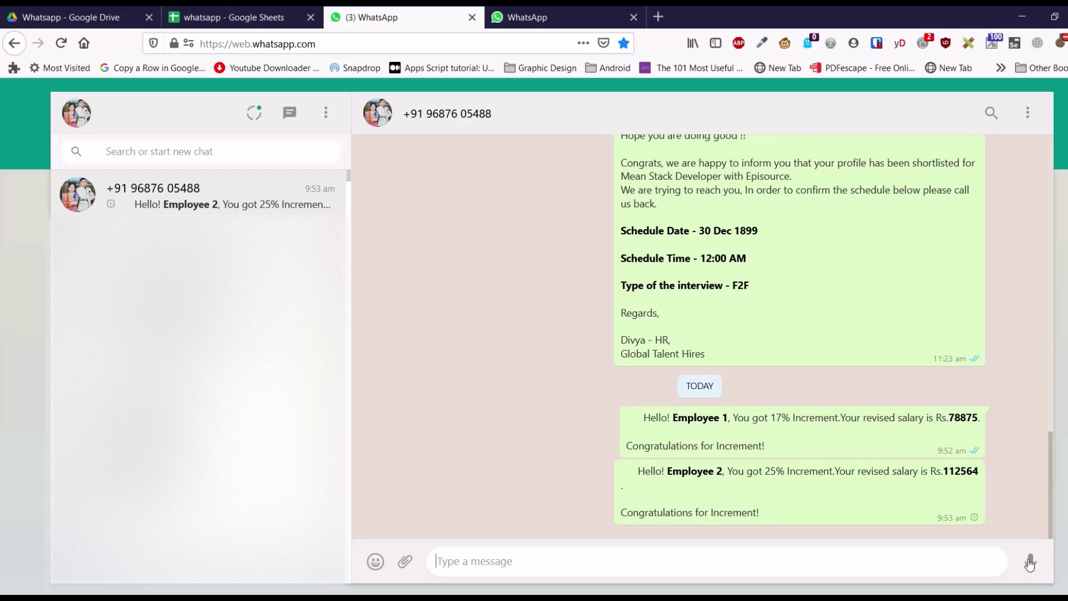
pyautogui.click(234, 17)
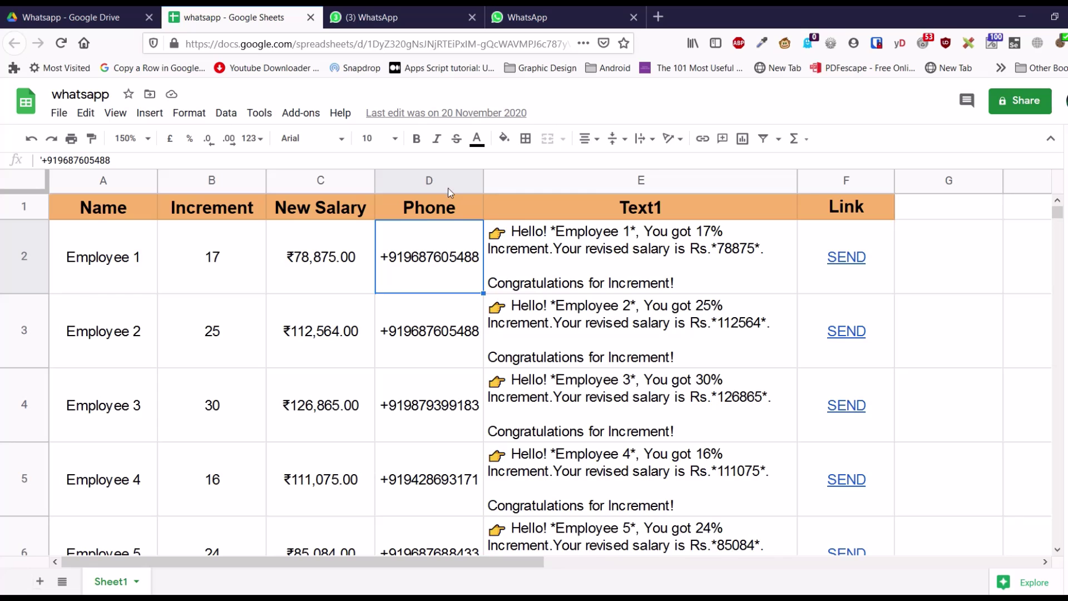
pyautogui.click(420, 17)
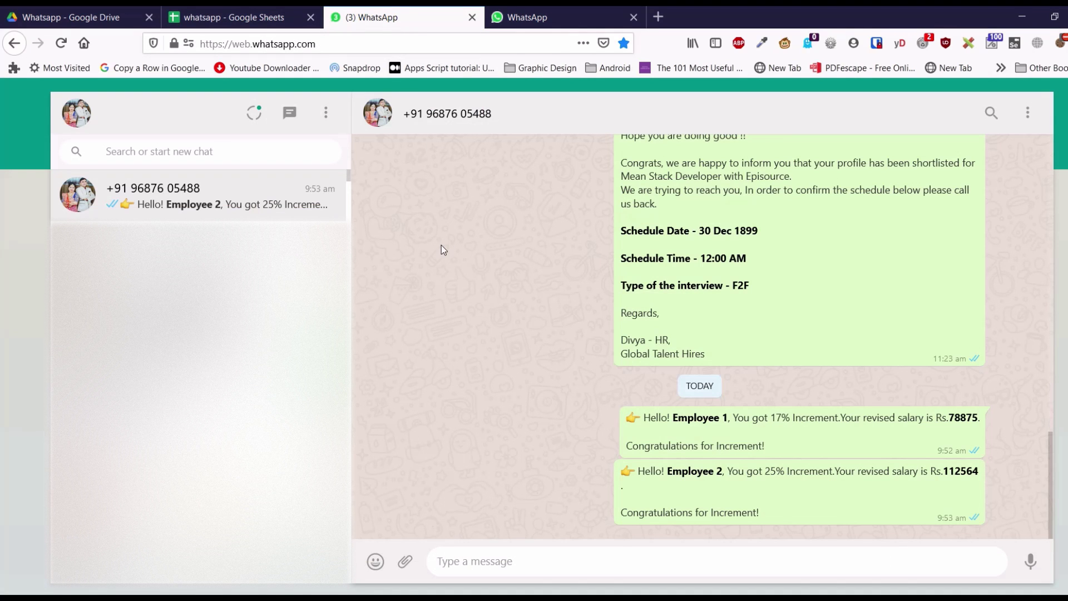